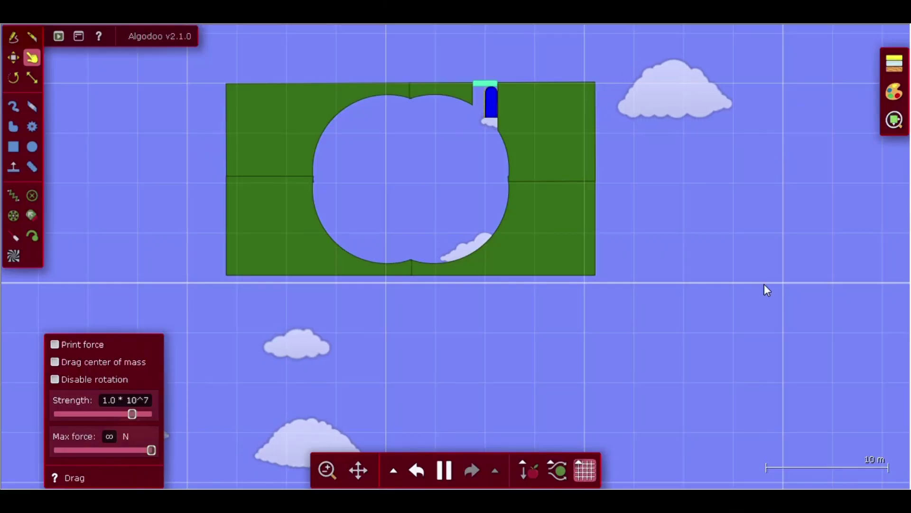
scroll(349, 150, "down", 3)
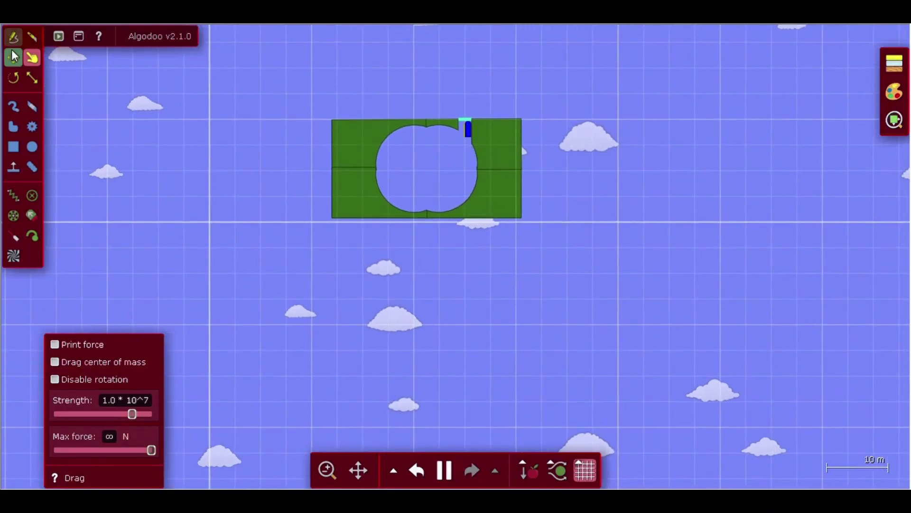
Box-select the green block with the round hole and delete it.
left_click(13, 57)
scroll(370, 189, "down", 3)
left_click_drag(271, 143, 584, 267)
key("Delete")
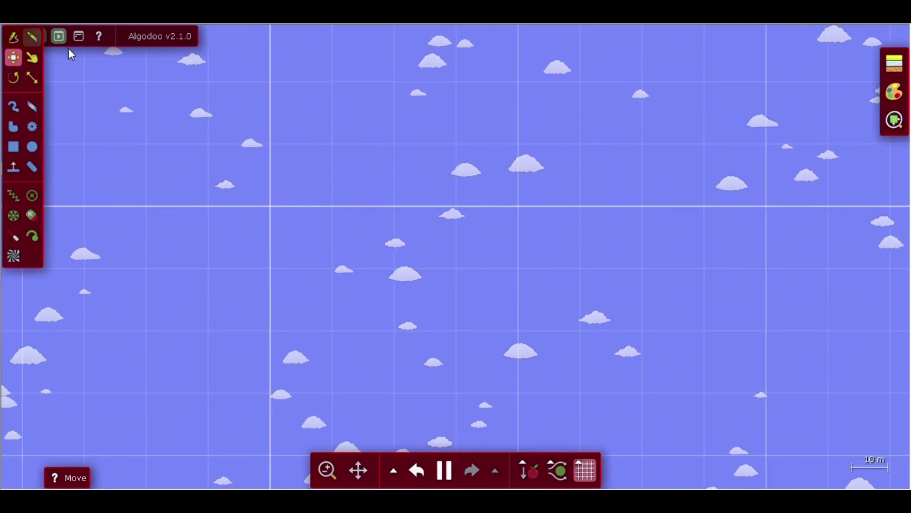
Show the Scene bar and start a new scene with the Default palette.
left_click(79, 36)
left_click(81, 126)
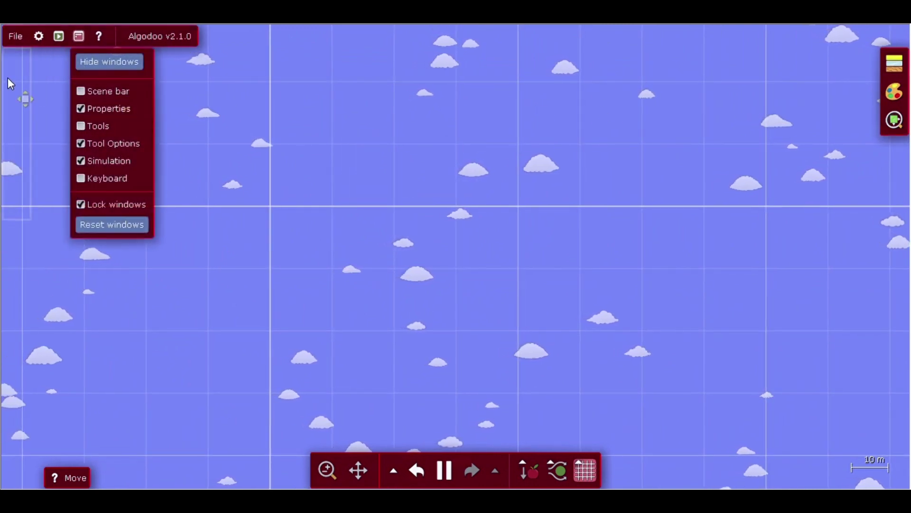
left_click(81, 90)
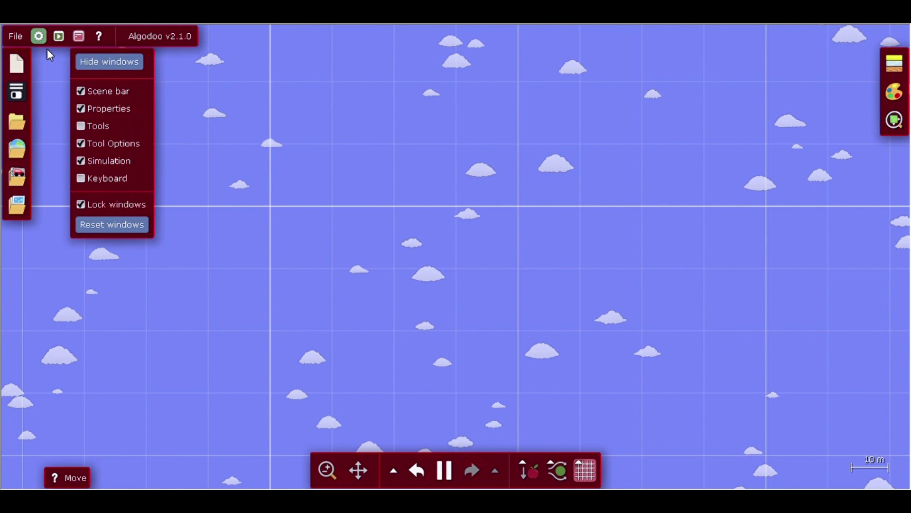
left_click(18, 65)
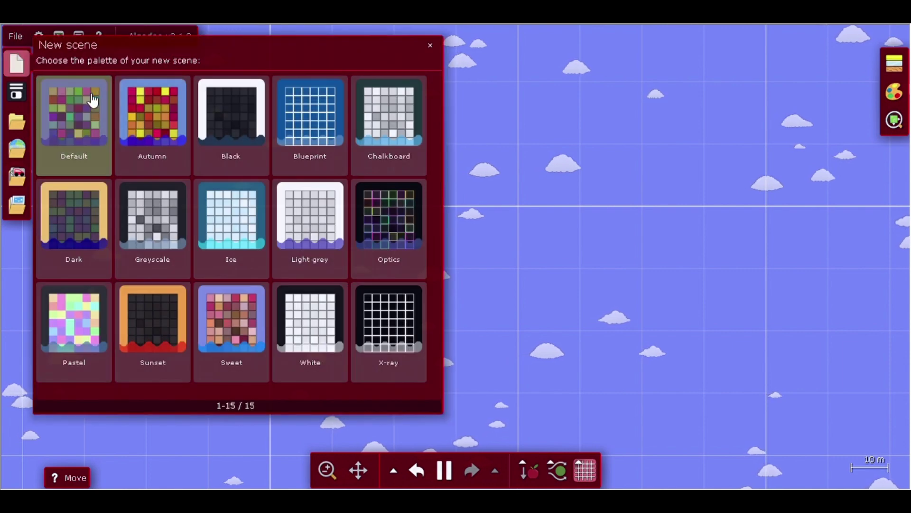
left_click(71, 117)
Restore the Tools panel, turn on the grid, and draw a green circle at the centre.
left_click(78, 36)
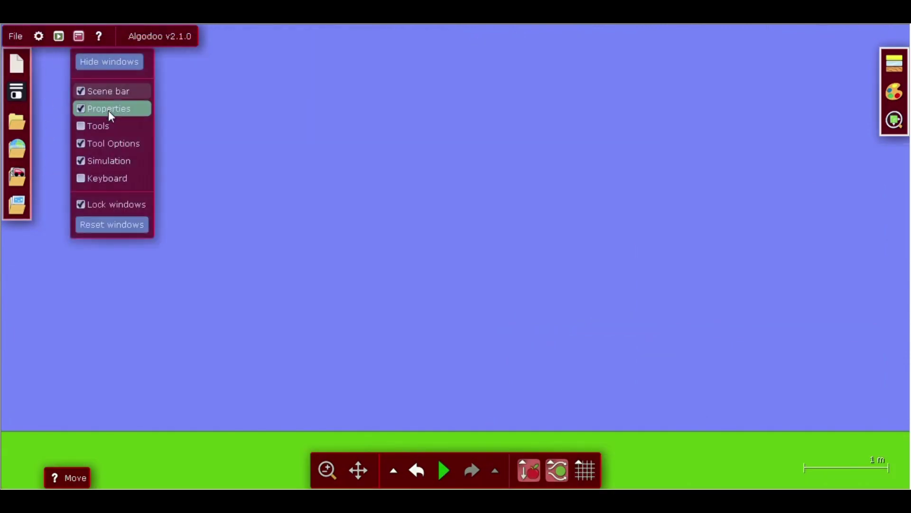
left_click(80, 126)
left_click(29, 150)
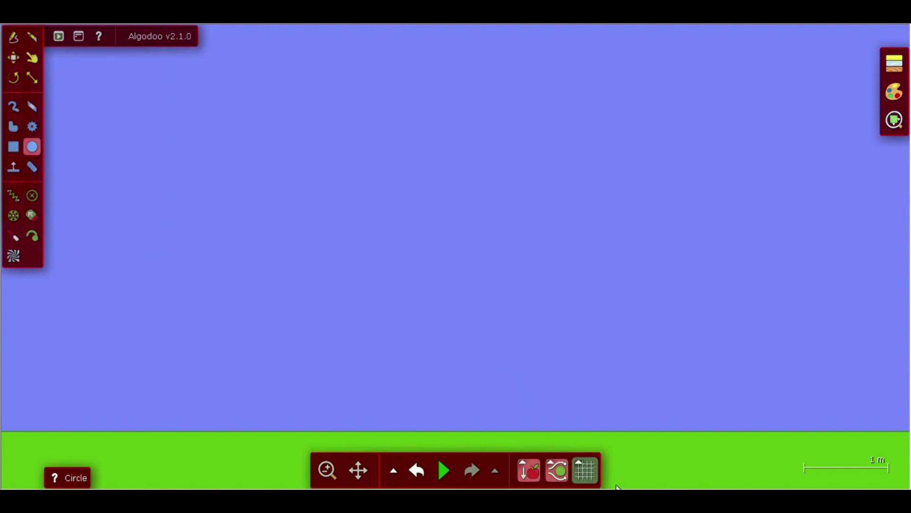
left_click(586, 469)
left_click(539, 373)
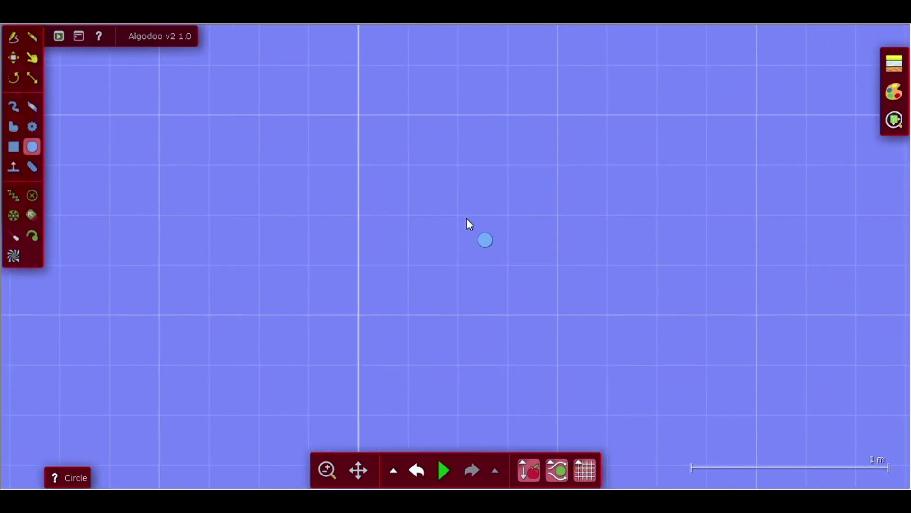
left_click_drag(459, 216, 482, 243)
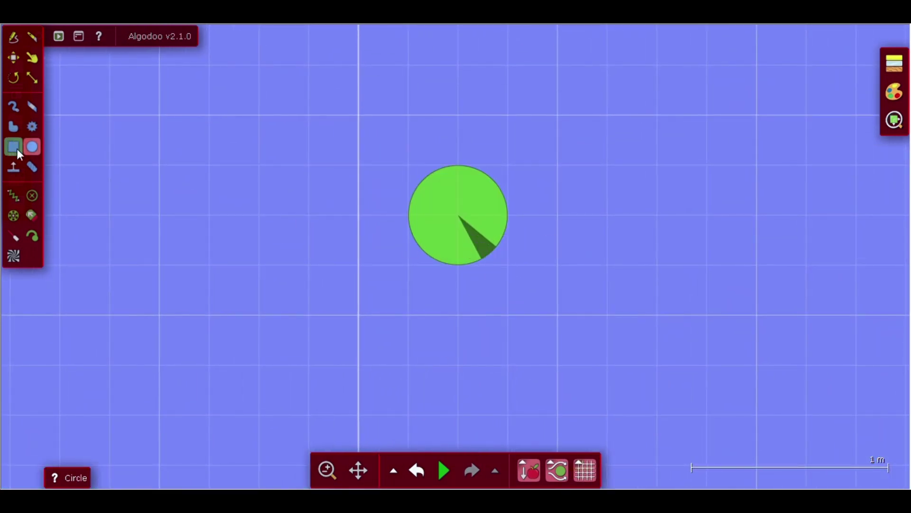
scroll(562, 261, "up", 5)
Make the circle pure red (H 0, S 100, V 100) without circle cake or borders.
right_click(349, 195)
mouse_move(391, 338)
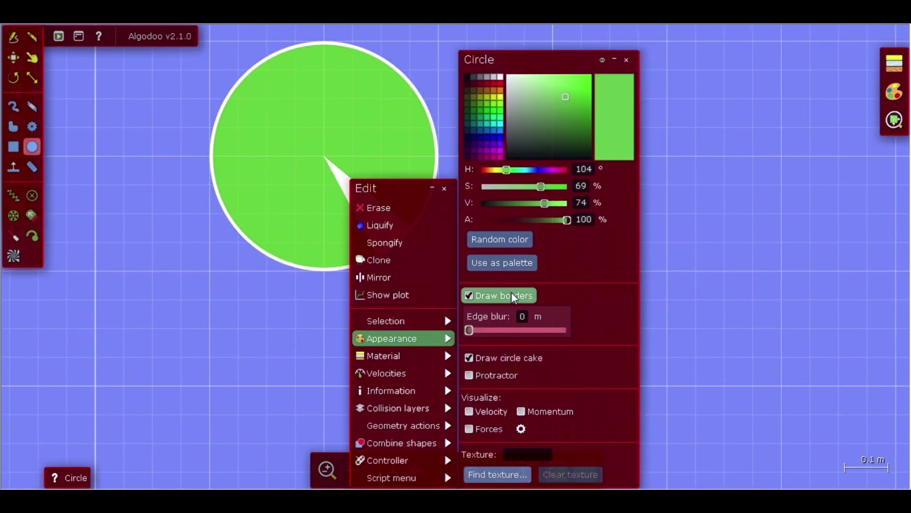
left_click(469, 358)
key("m")
key("Escape")
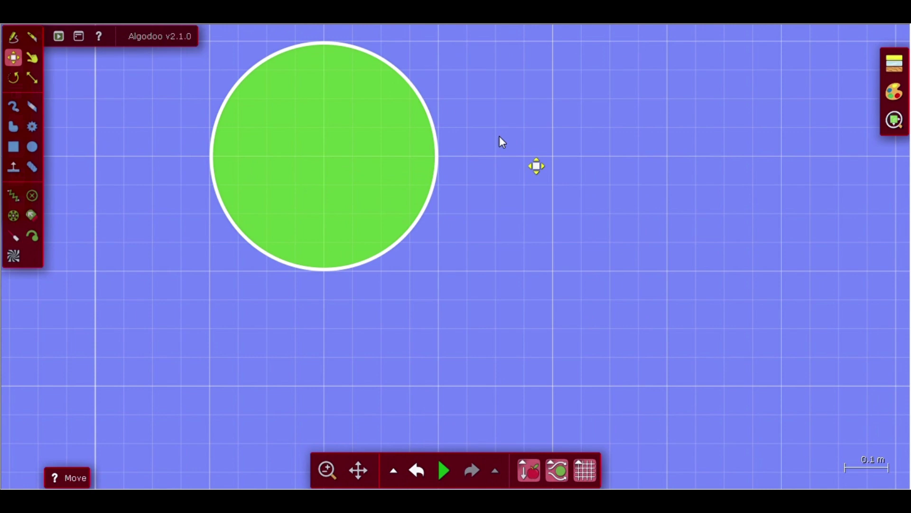
right_click(392, 159)
mouse_move(434, 319)
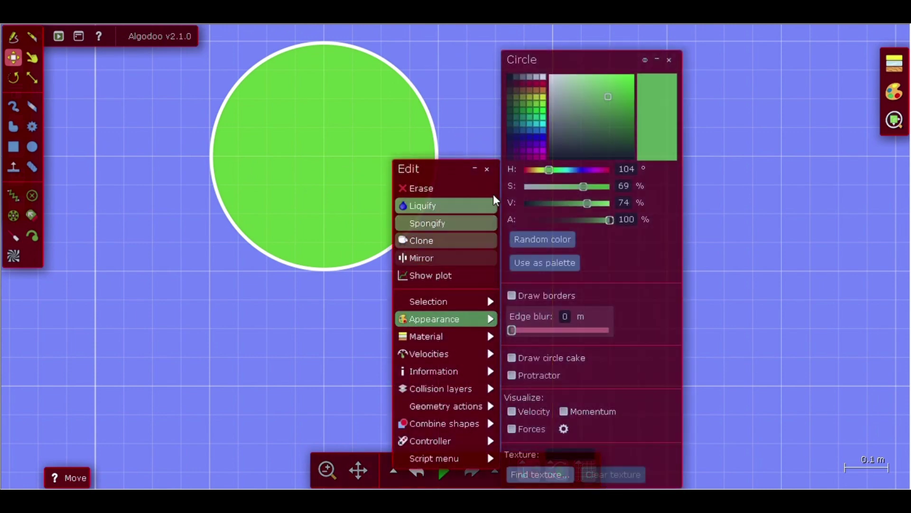
left_click(543, 84)
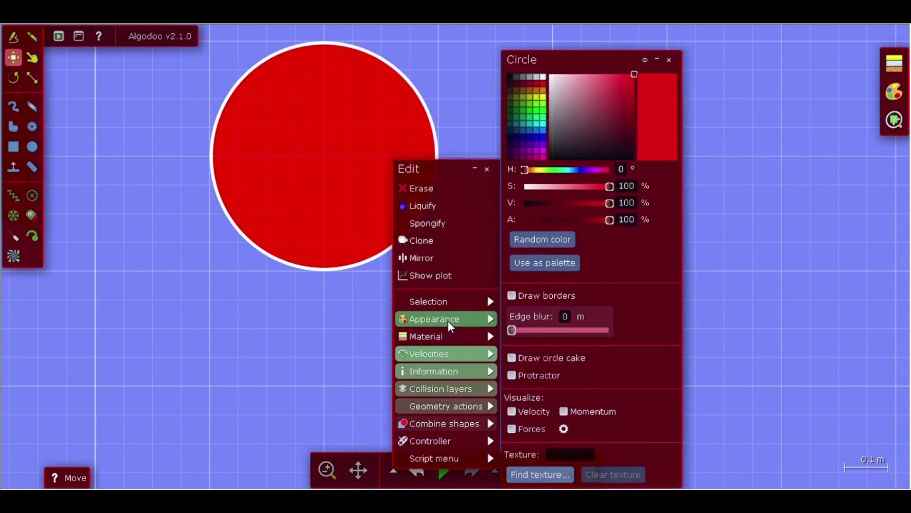
key("Escape")
scroll(486, 300, "down", 2)
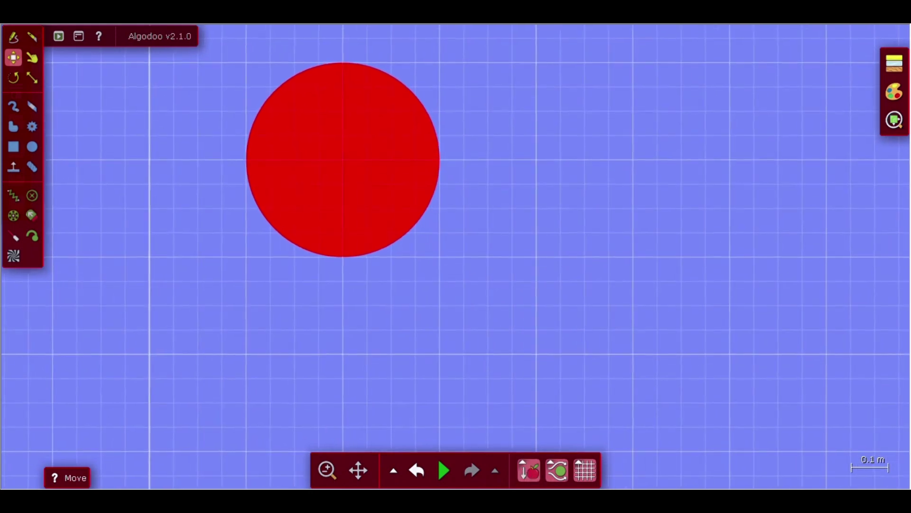
Test-run and reset the scene, then attach a tracer to the red circle.
left_click(443, 472)
scroll(460, 287, "down", 5)
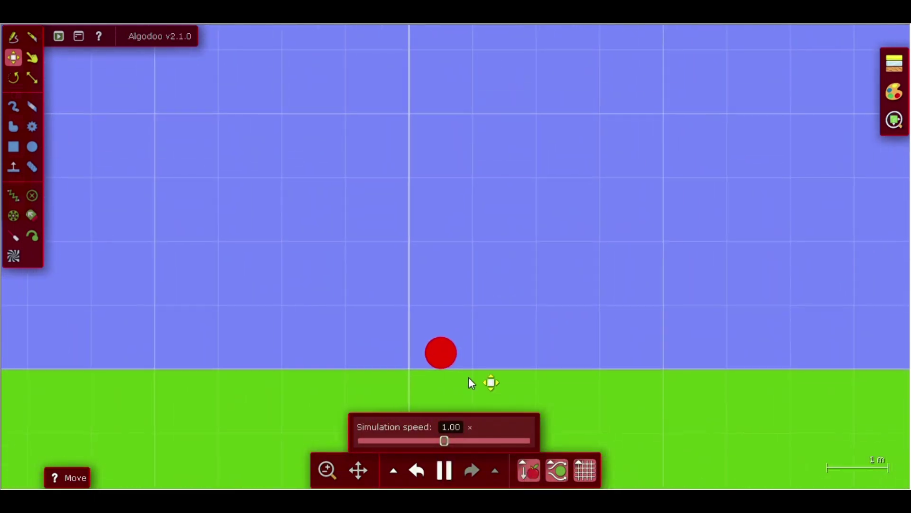
left_click(444, 471)
scroll(420, 213, "up", 5)
right_click(347, 189)
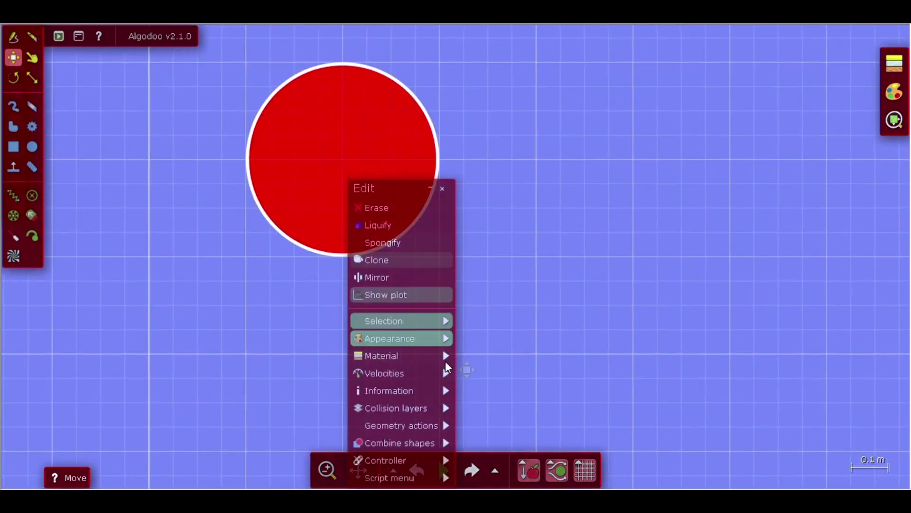
left_click(401, 425)
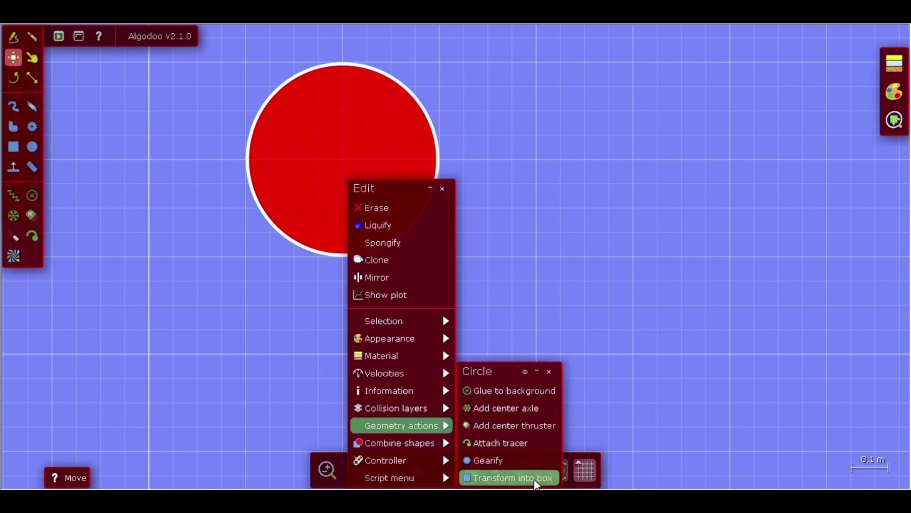
left_click(500, 442)
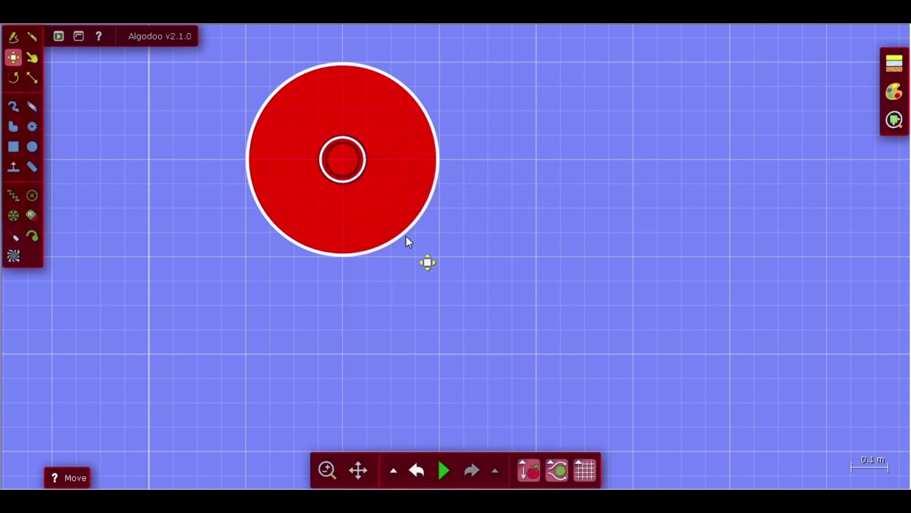
scroll(427, 257, "up", 3)
Set the tracer diameter to 0.46 m, cut its fade time, and move it behind the circle.
right_click(293, 114)
mouse_move(331, 237)
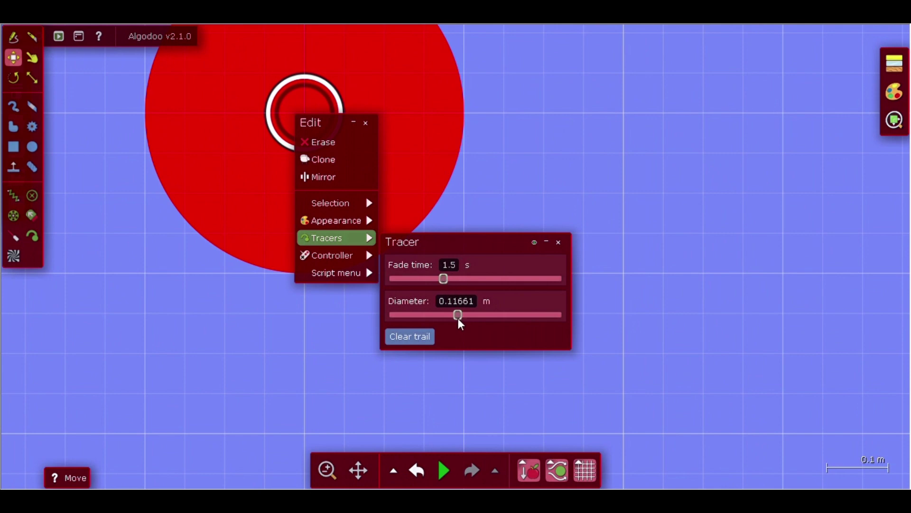
left_click_drag(458, 316, 496, 315)
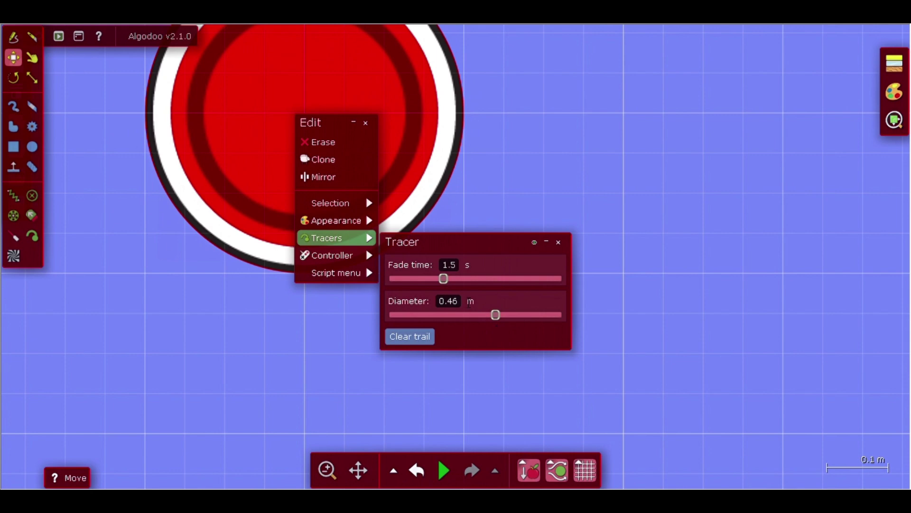
left_click_drag(442, 280, 427, 279)
left_click_drag(399, 279, 391, 279)
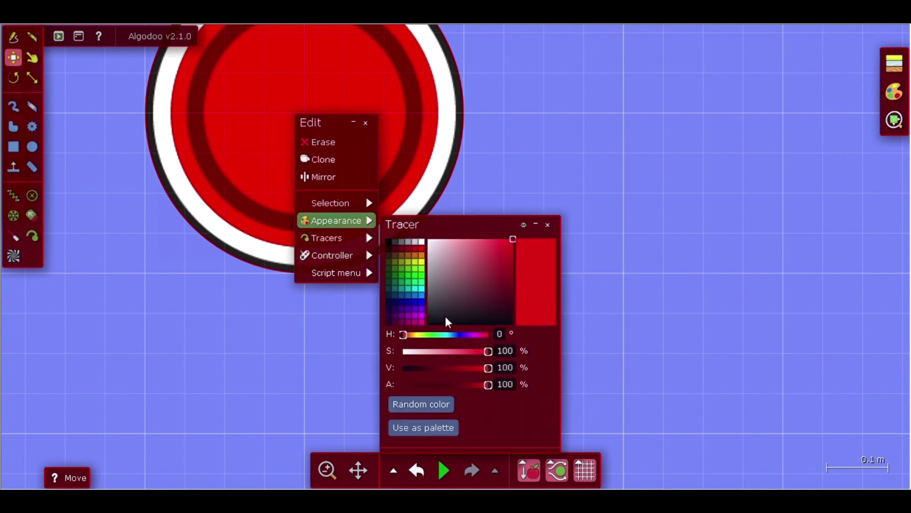
mouse_move(331, 203)
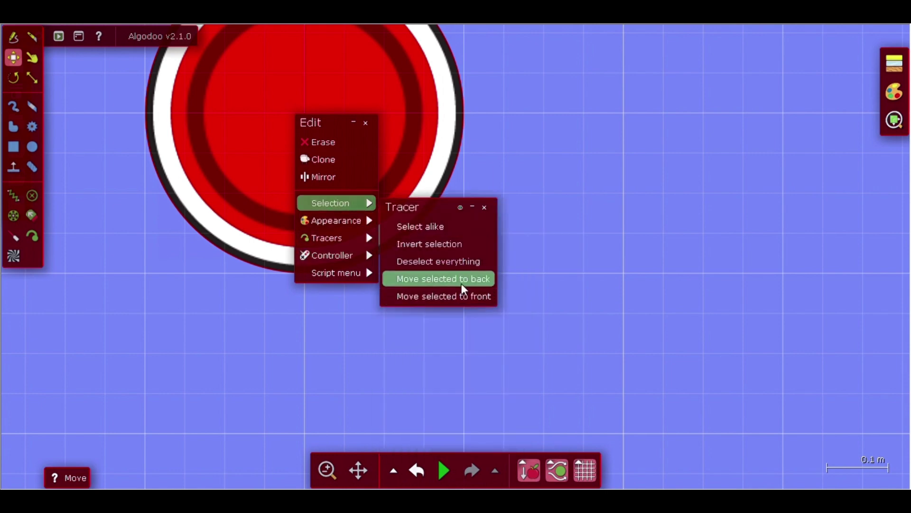
left_click(462, 284)
scroll(586, 265, "down", 5)
Run the simulation and drag the red circle up and across the scene.
left_click(443, 470)
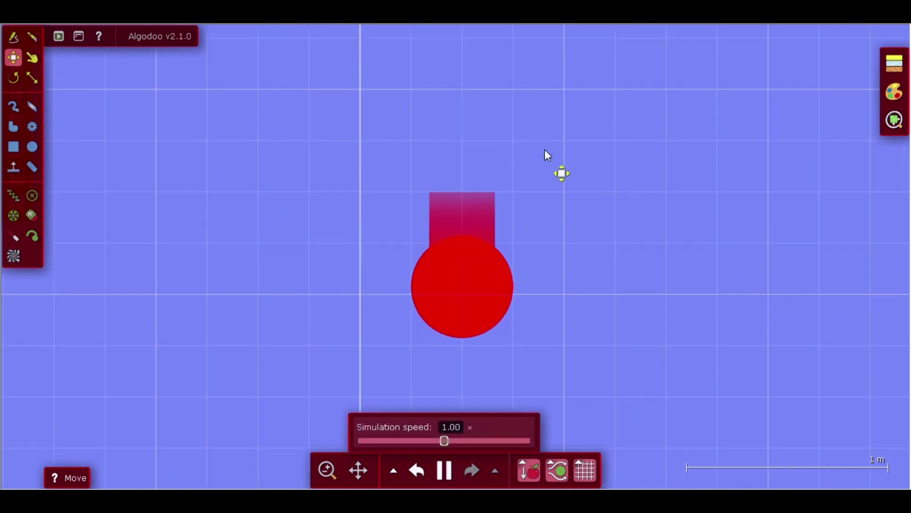
left_click_drag(525, 254, 498, 142)
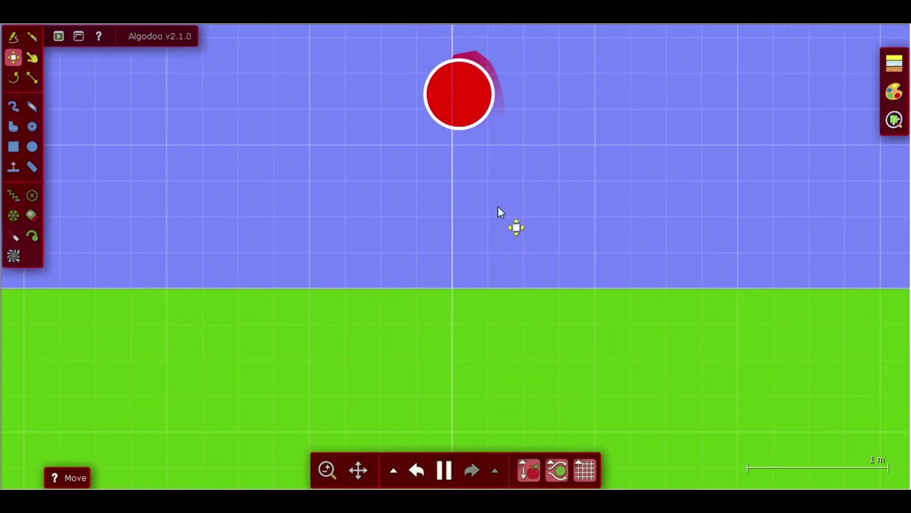
mouse_move(417, 251)
left_mouse_down()
mouse_move(332, 204)
mouse_move(498, 154)
left_mouse_up()
scroll(541, 180, "up", 5)
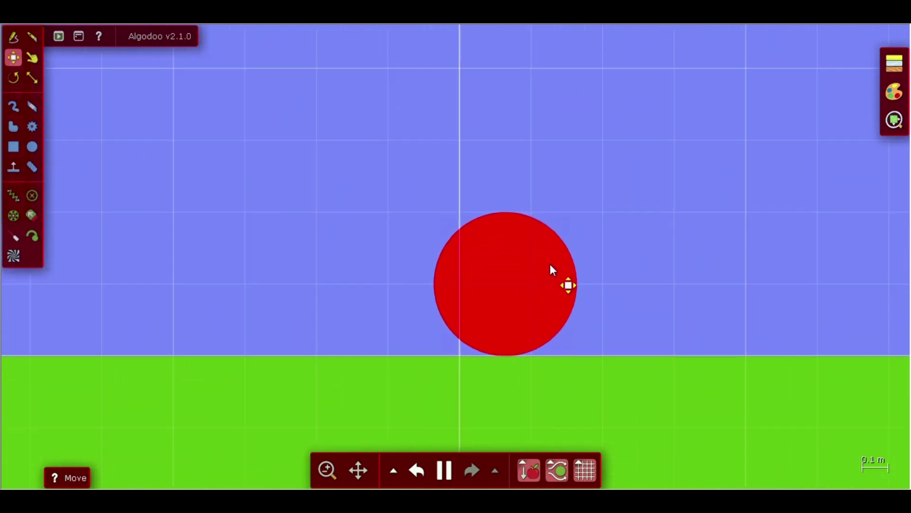
left_click_drag(204, 146, 413, 377)
Clone the red circle once.
right_click(357, 208)
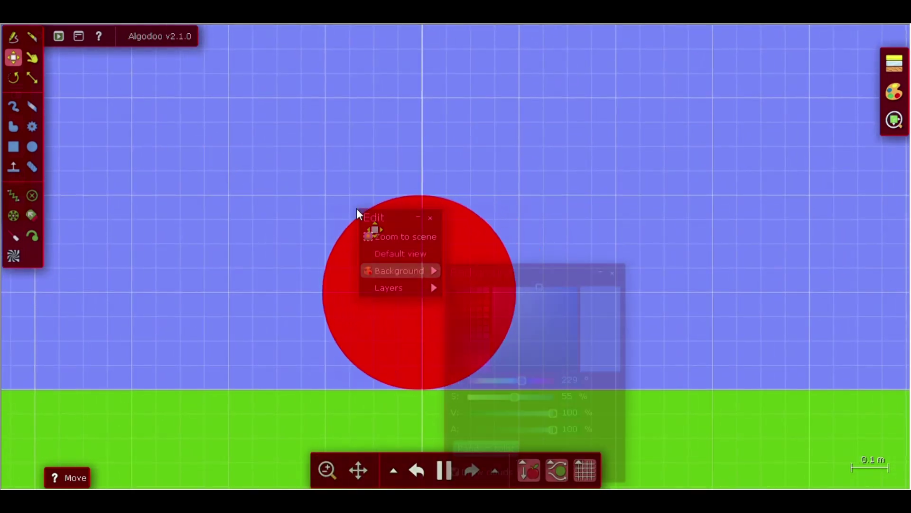
left_click(399, 271)
key("Escape")
scroll(427, 300, "down", 5)
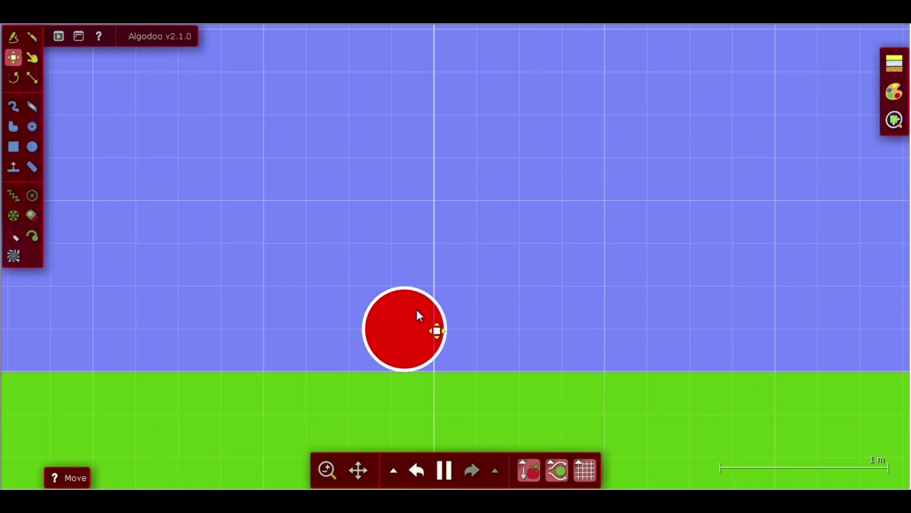
right_click(416, 310)
left_click(445, 240)
Clone both red circles and stack the copies on top to form a two-by-two block.
left_click_drag(265, 244, 626, 442)
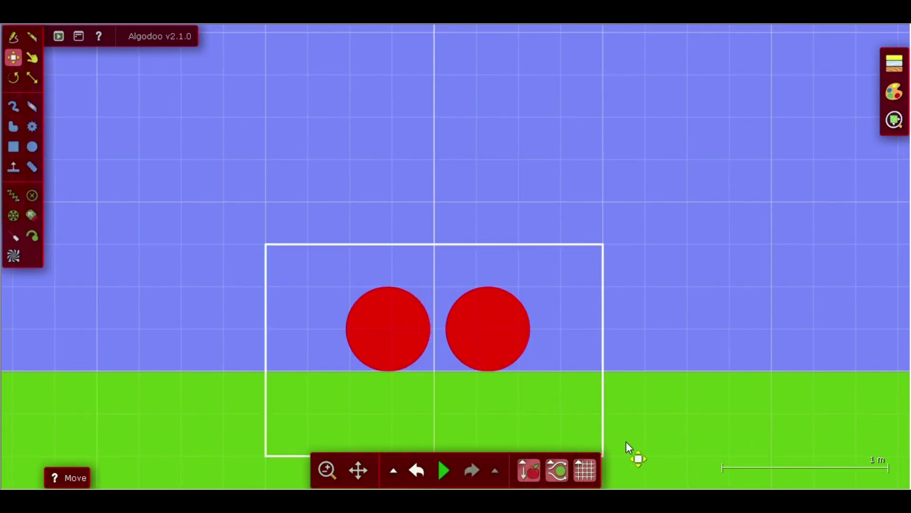
right_click(506, 360)
left_click(536, 240)
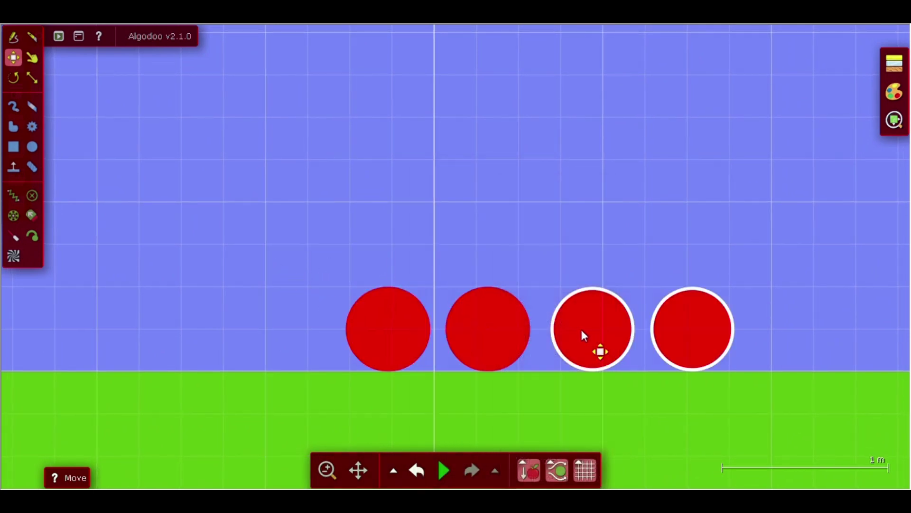
left_click_drag(581, 335, 379, 238)
scroll(327, 192, "up", 5)
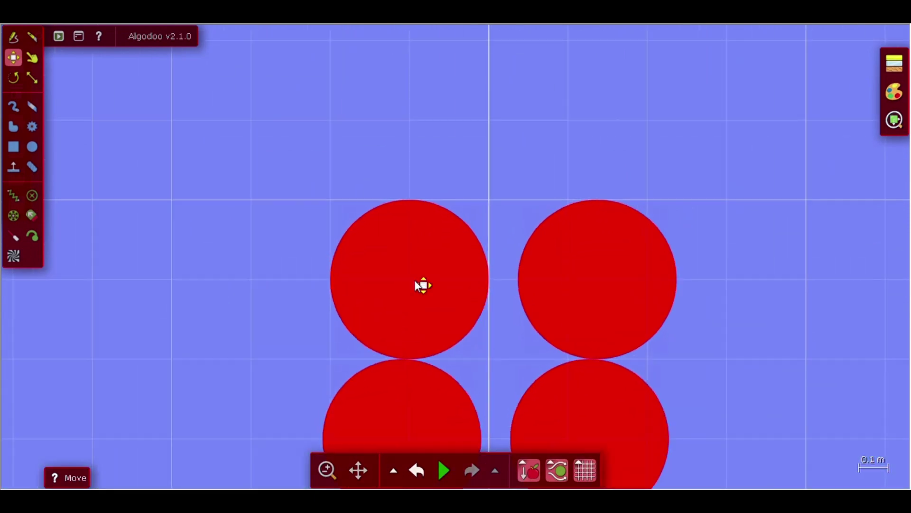
scroll(420, 286, "up", 2)
Colour the top-left circle yellow and the top-right circle blue.
right_click(427, 285)
left_click(463, 339)
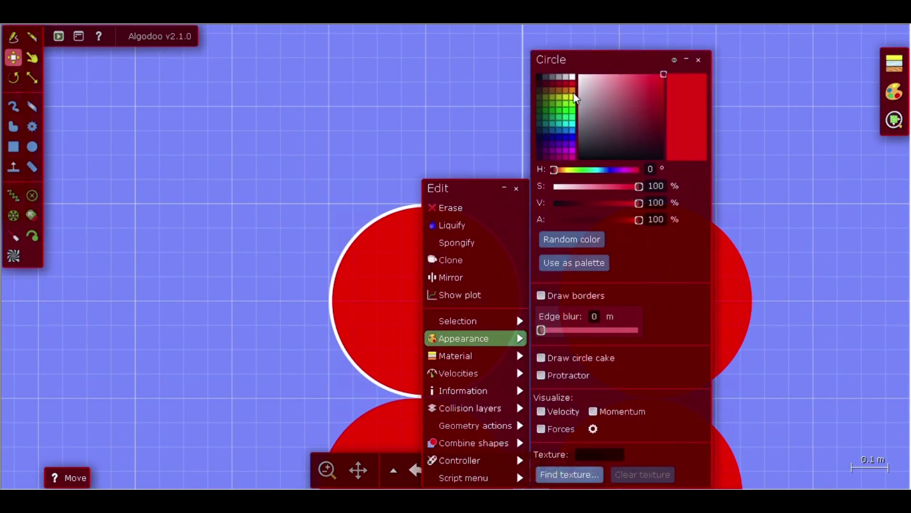
left_click(570, 100)
left_click(356, 100)
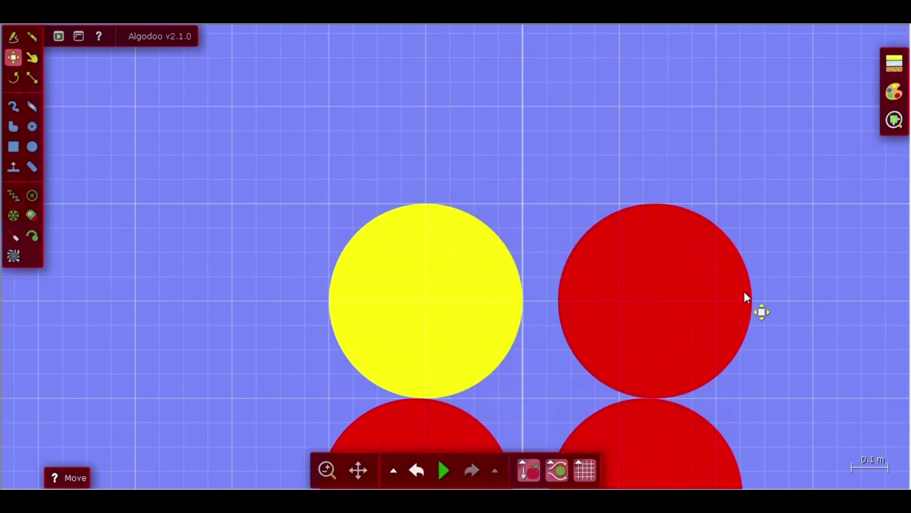
right_click(743, 291)
left_click(789, 338)
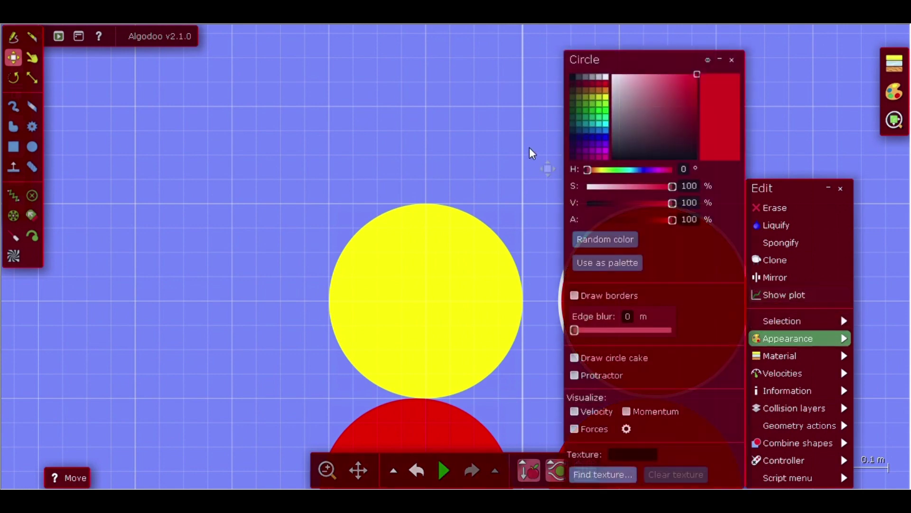
left_click(605, 138)
left_click(499, 145)
scroll(568, 190, "down", 2)
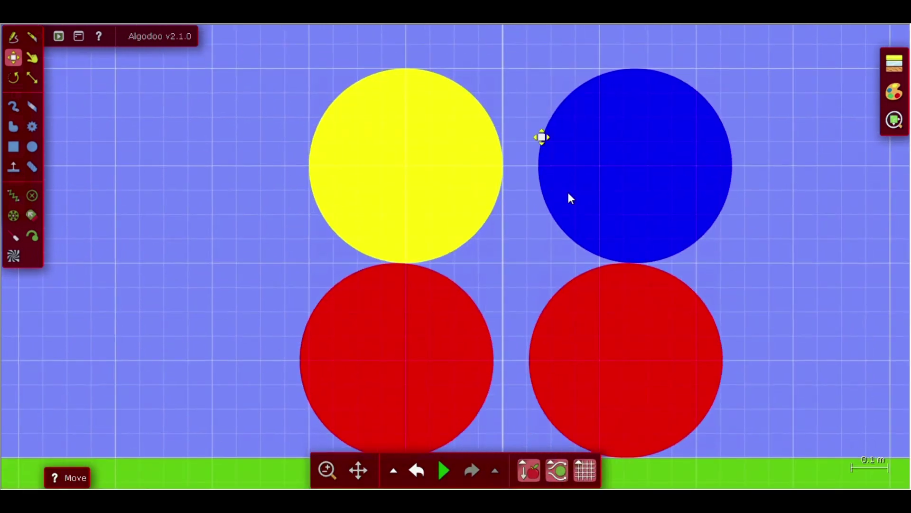
Colour the bottom-right circle green, leaving the bottom-left one red.
right_click(646, 300)
left_click(689, 332)
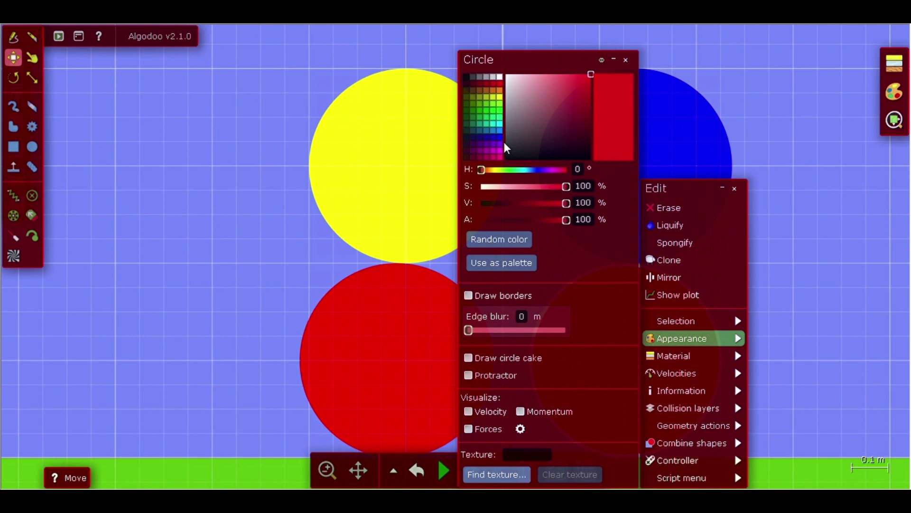
left_click(499, 122)
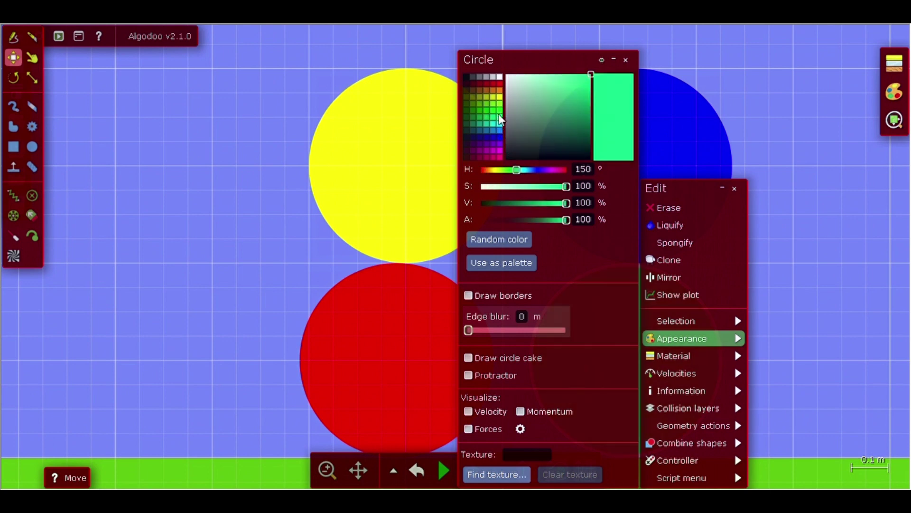
left_click(322, 134)
scroll(625, 193, "down", 3)
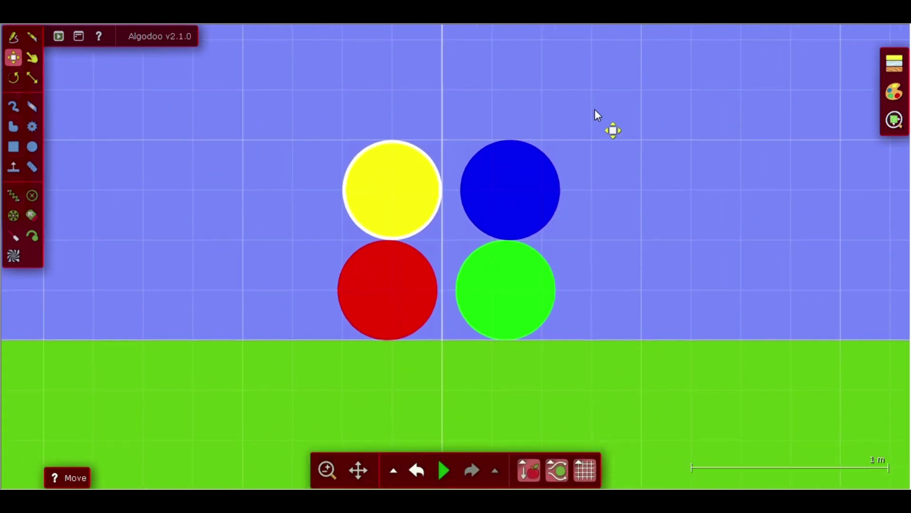
Clone the four coloured circles and move the copied block to the right of the original.
left_click_drag(599, 93, 285, 398)
right_click(387, 288)
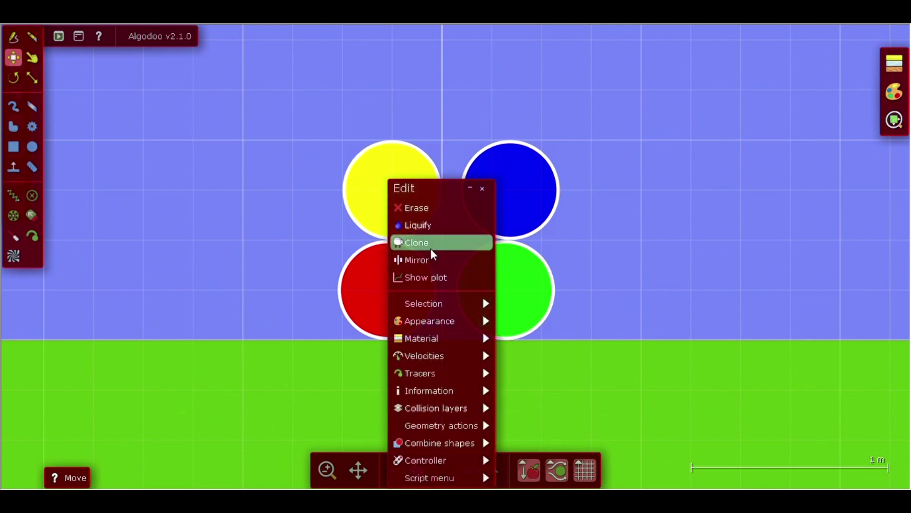
left_click(431, 248)
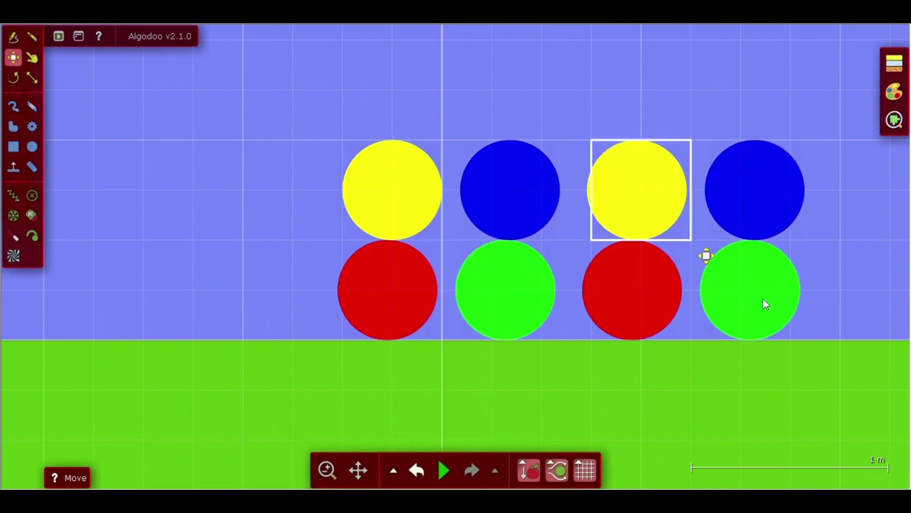
left_click_drag(598, 135, 812, 335)
left_click_drag(755, 284, 820, 236)
scroll(819, 271, "down", 3)
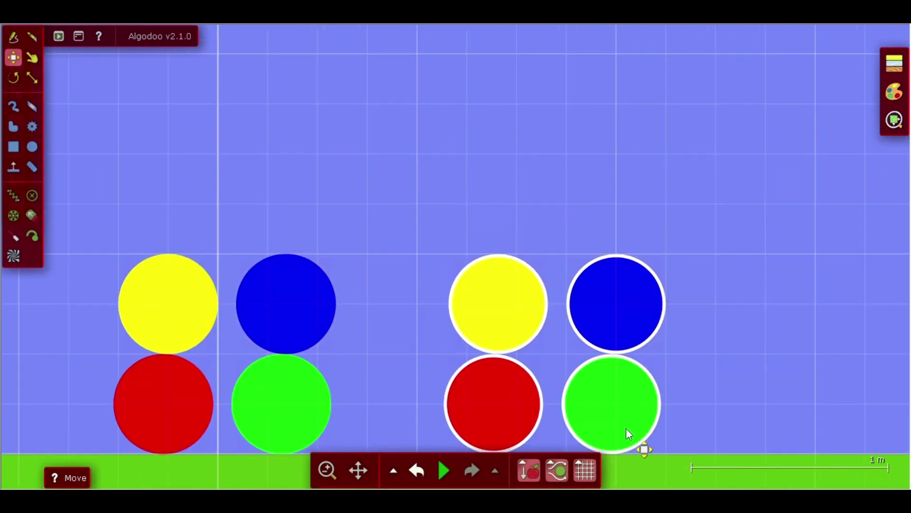
left_click_drag(418, 205, 490, 236)
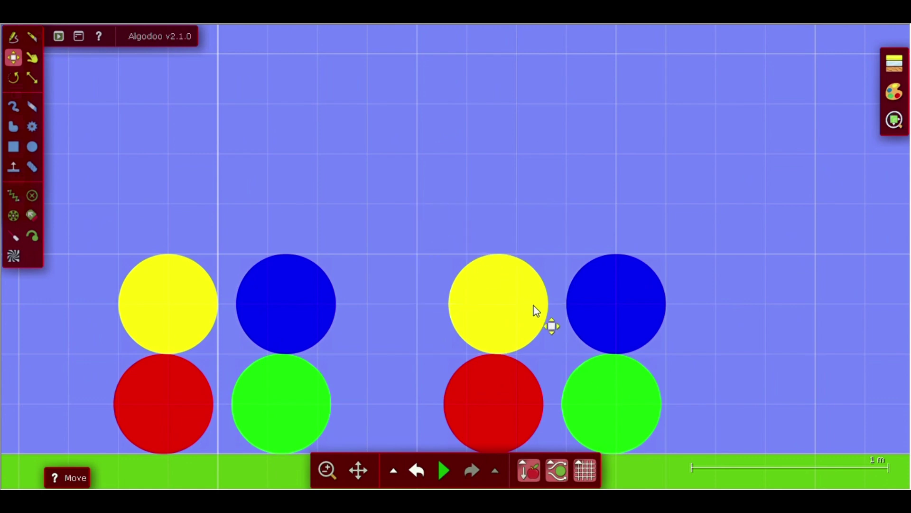
right_click(533, 306)
Start the simulation, toss the blue circle, then undo that throw.
left_click(432, 304)
left_click(443, 471)
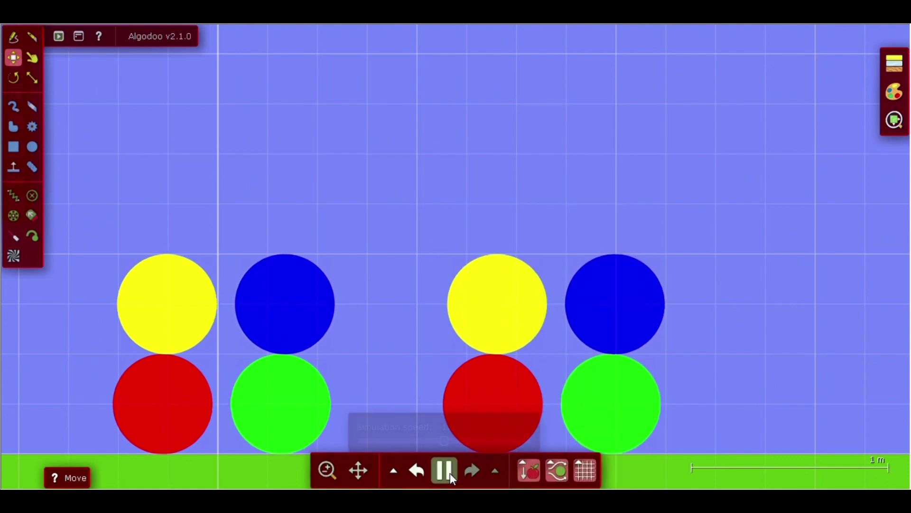
mouse_move(299, 307)
left_mouse_down()
mouse_move(425, 243)
mouse_move(427, 313)
left_mouse_up()
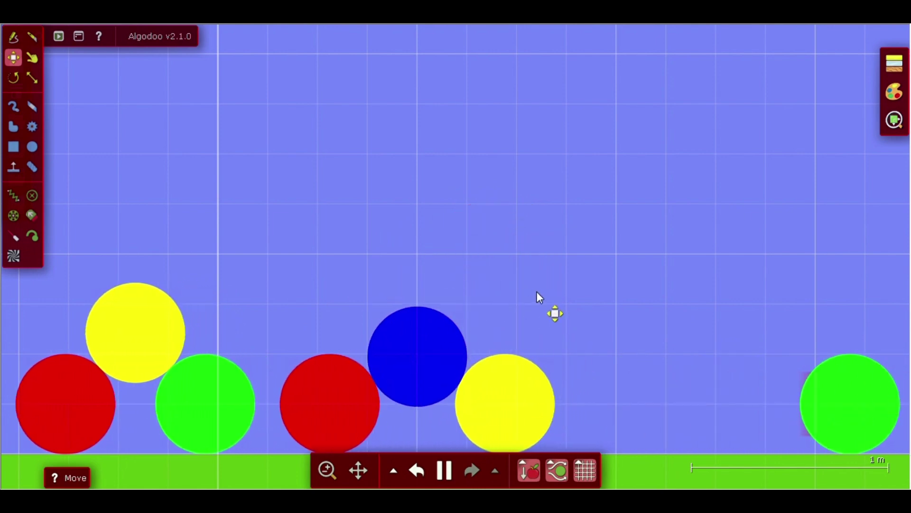
left_click_drag(416, 363, 550, 370)
left_click(417, 470)
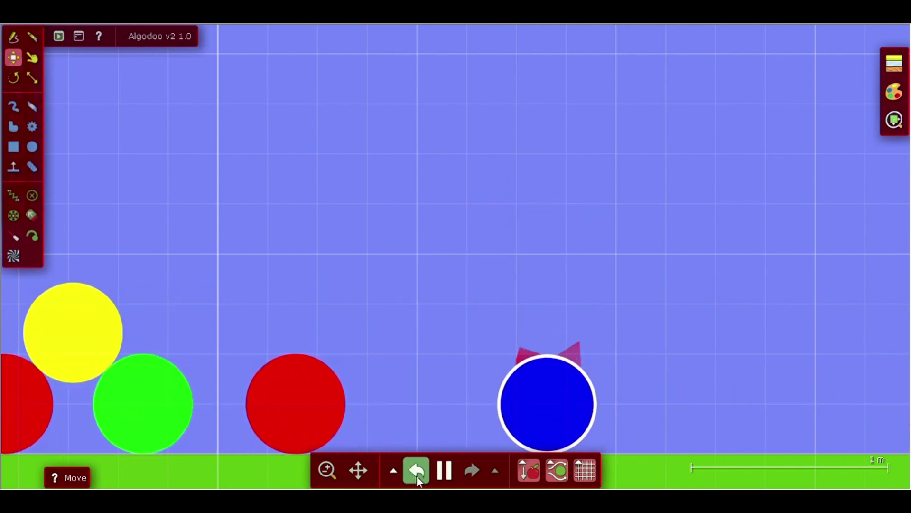
scroll(478, 372, "down", 3)
Fling the yellow, blue, red and green marbles far across the ground.
left_click_drag(562, 363, 641, 205)
scroll(468, 344, "down", 5)
scroll(645, 361, "down", 3)
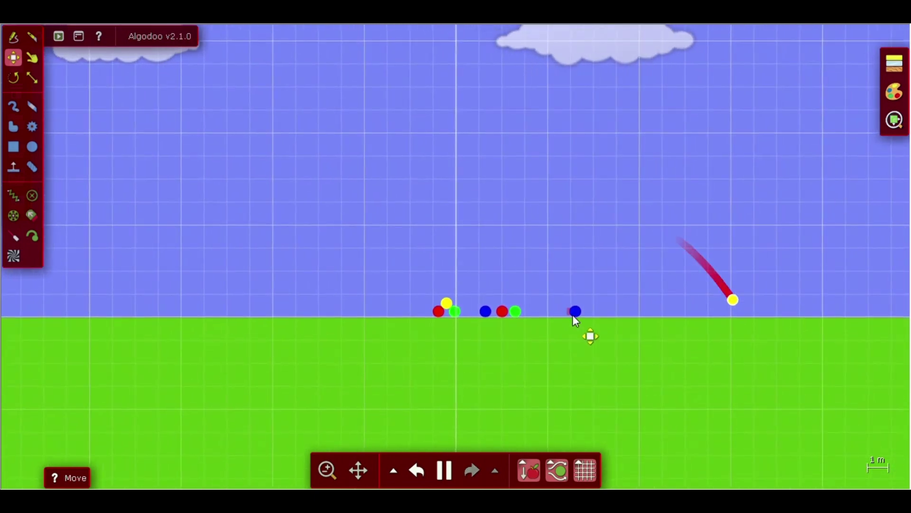
left_click_drag(588, 310, 805, 85)
scroll(537, 285, "up", 3)
scroll(541, 299, "up", 3)
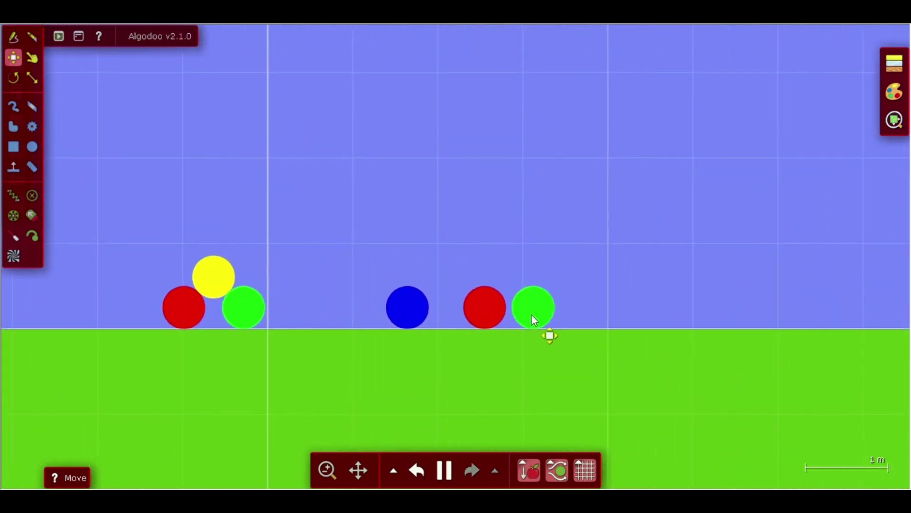
scroll(542, 299, "up", 2)
left_click_drag(494, 308, 420, 51)
left_click_drag(413, 308, 513, 153)
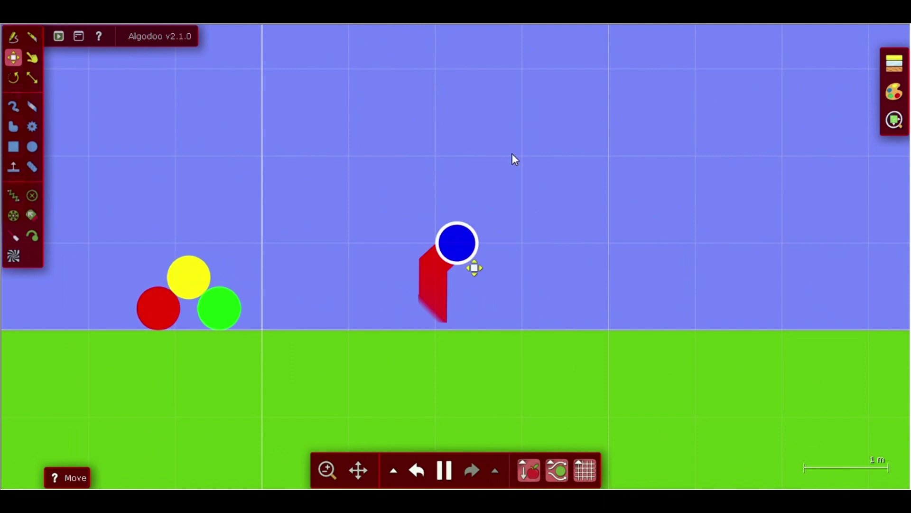
mouse_move(216, 307)
left_mouse_down()
mouse_move(627, 35)
mouse_move(430, 179)
mouse_move(499, 129)
left_mouse_up()
left_click_drag(132, 308, 399, 173)
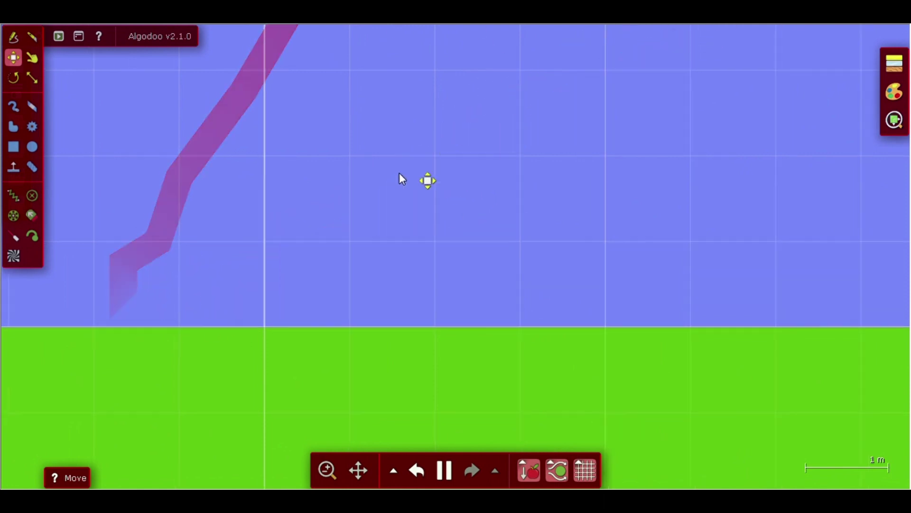
scroll(399, 174, "down", 5)
scroll(386, 217, "down", 5)
scroll(590, 172, "down", 3)
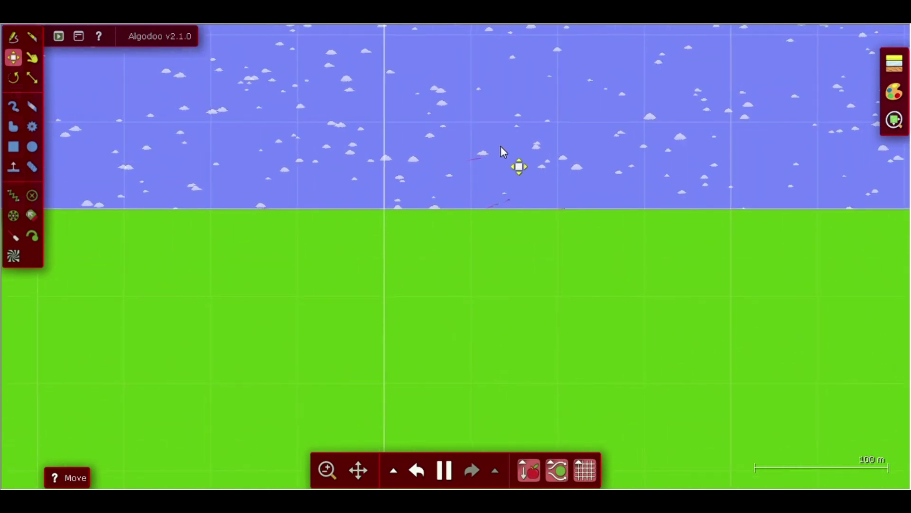
scroll(530, 87, "up", 5)
scroll(375, 324, "up", 3)
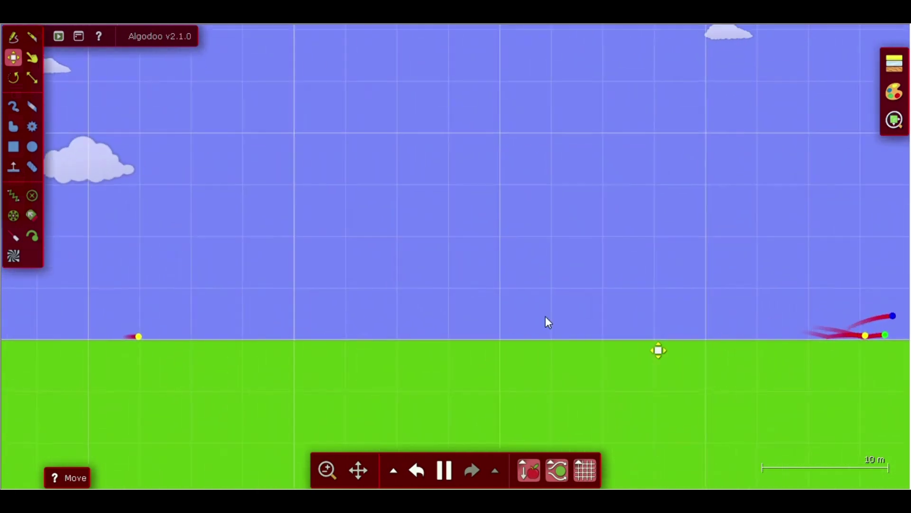